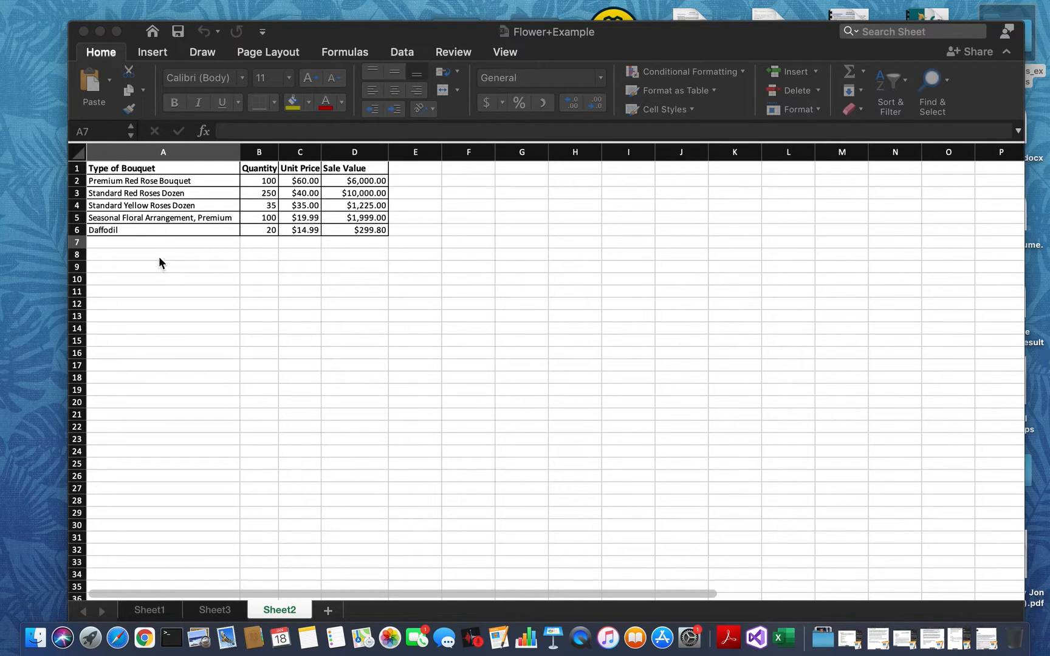
- Narrow the Type of Bouquet column A and the Sale Value column D below the width of their contents
left_click(144, 171)
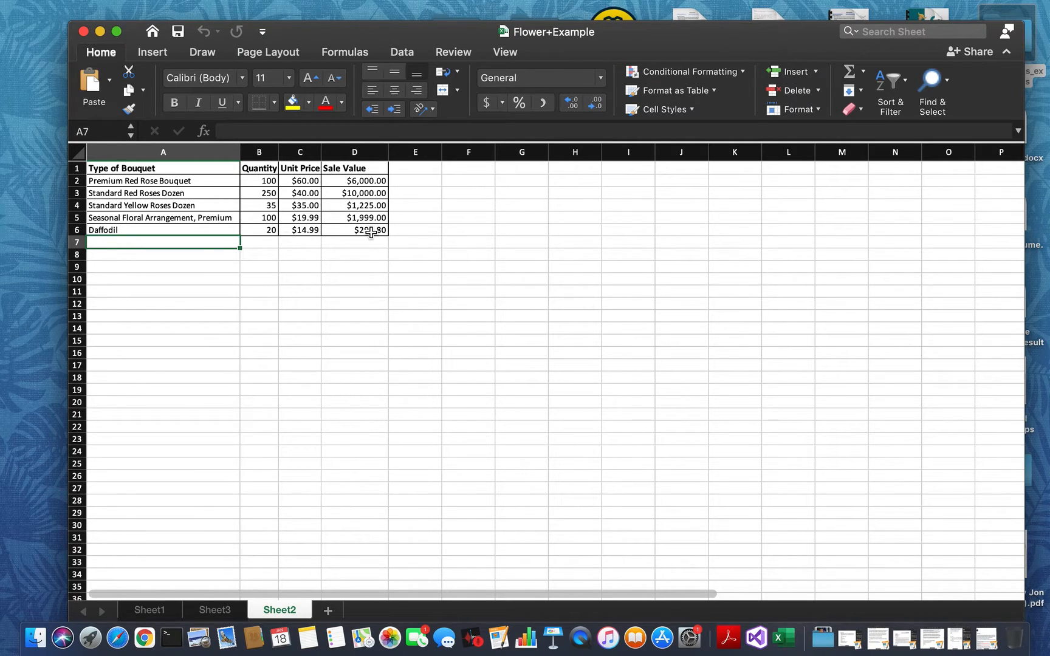
left_click(241, 175)
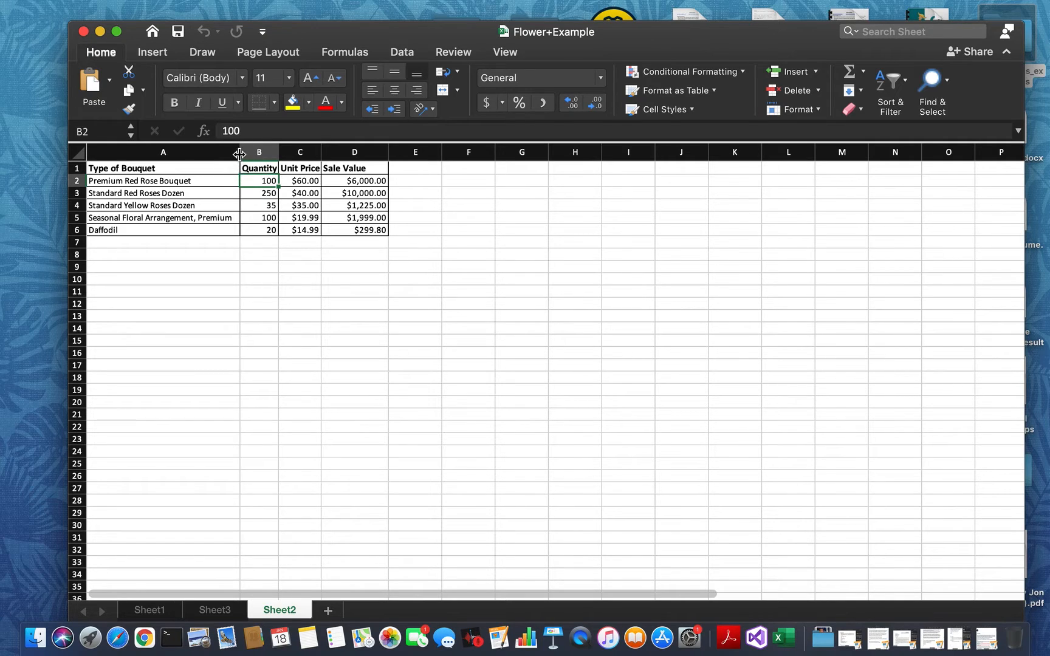
left_click_drag(240, 152, 192, 152)
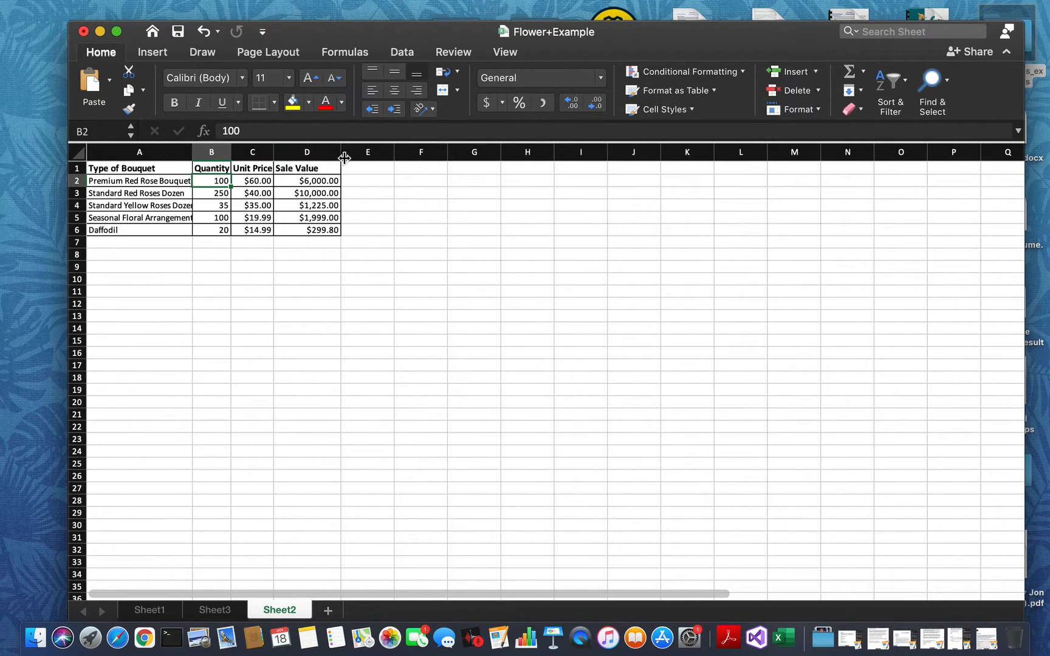
left_click_drag(343, 156, 316, 157)
- Clear the Sale Value results in D2:D6, leaving the header in place
left_click(302, 183)
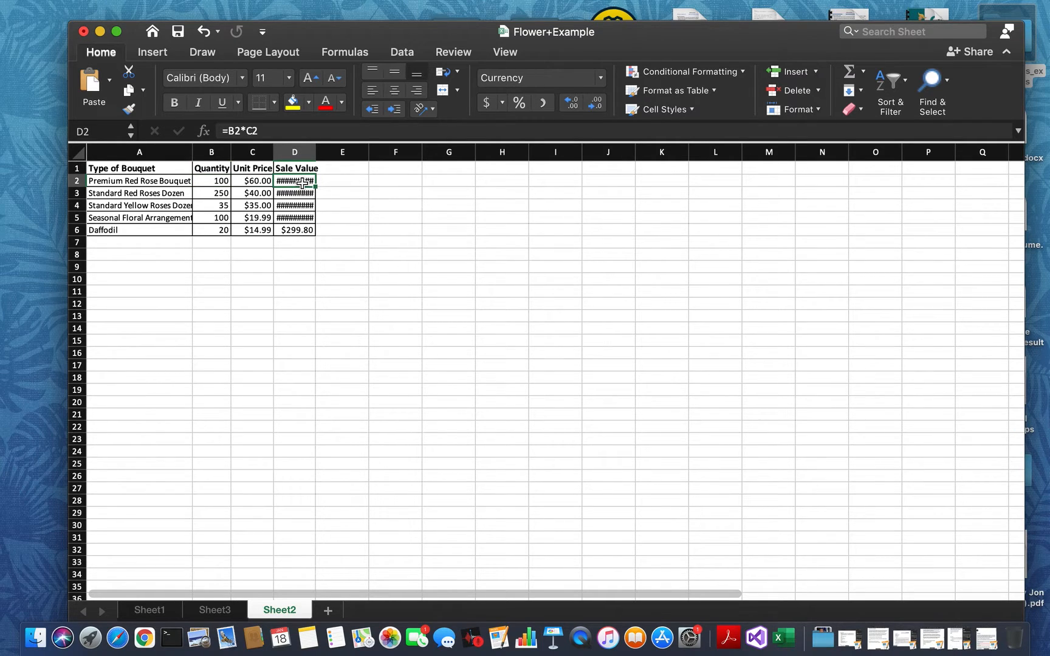
key("shift+Down")
key("shift+Down")
key("shift+Down")
key("shift+Down")
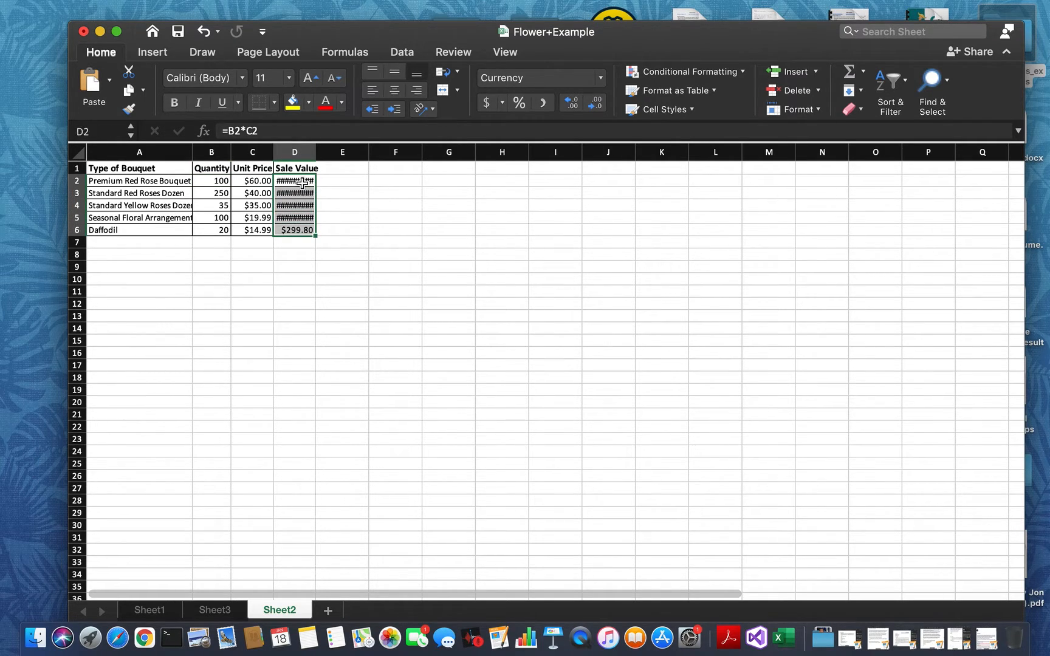
key("super+z")
left_click(372, 205)
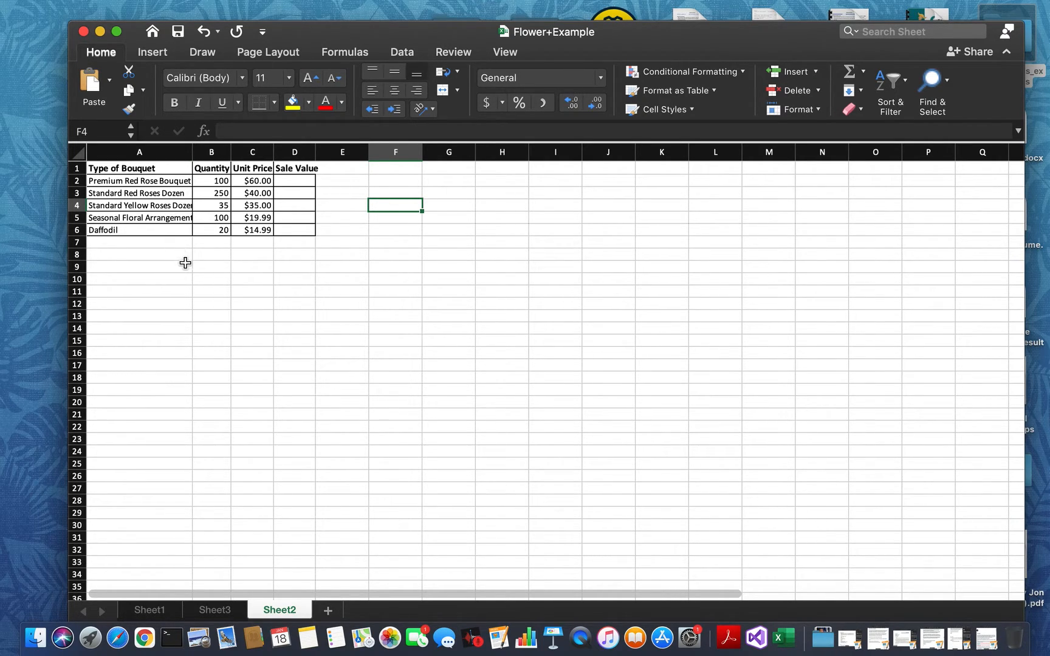
- Resize column A manually, both wider and down to a width of about 16.33, and AutoFit it to the bouquet names
left_click(192, 170)
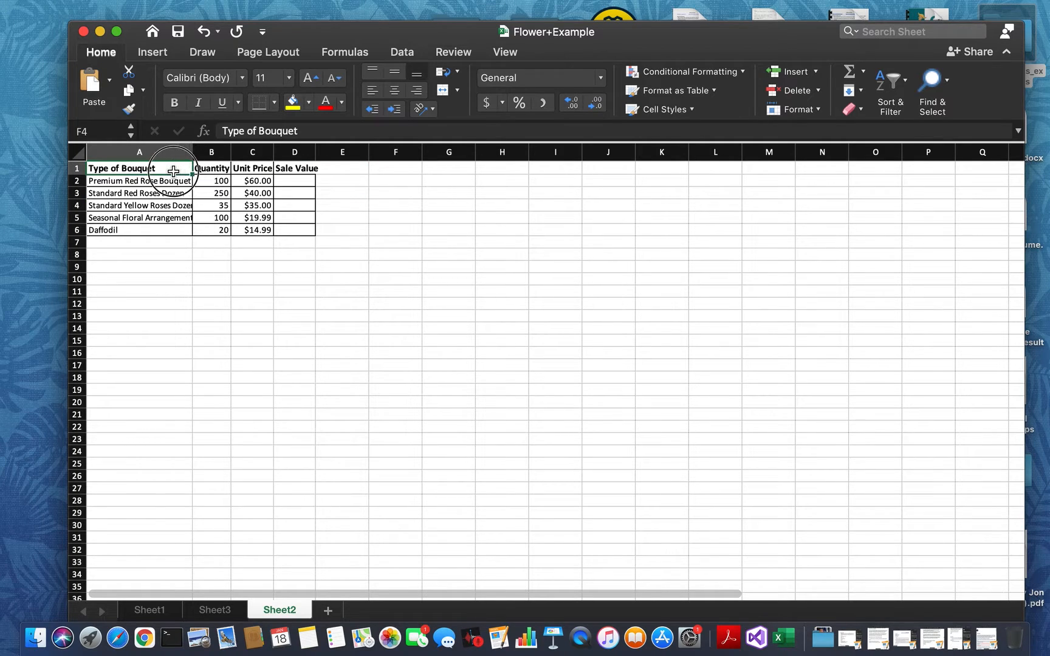
left_click_drag(194, 156, 178, 153)
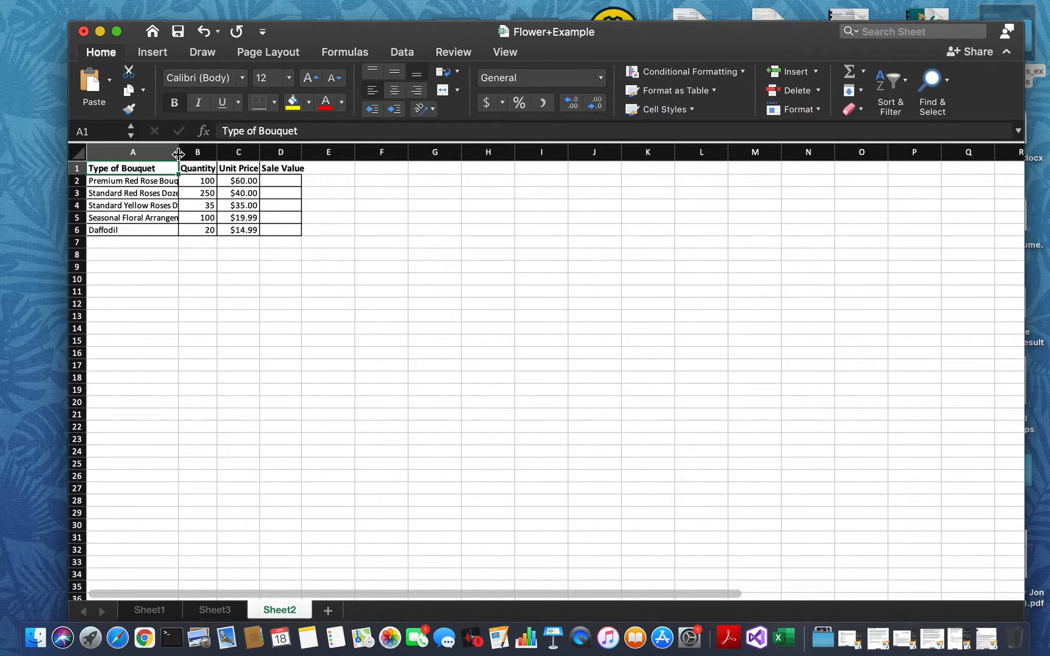
left_click_drag(178, 154, 263, 152)
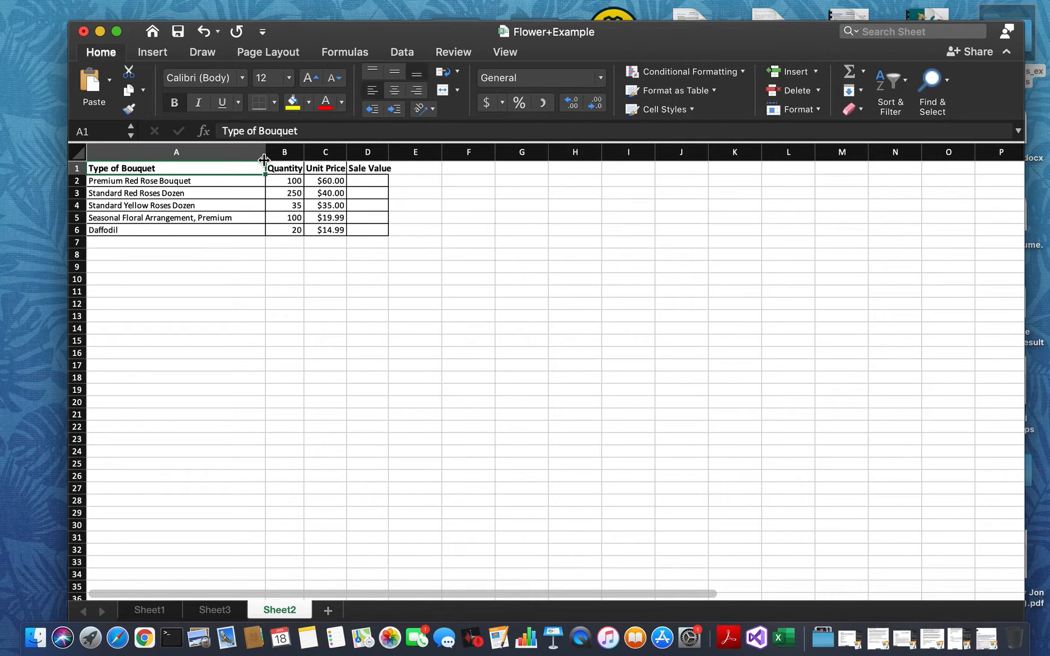
left_click_drag(266, 156, 172, 148)
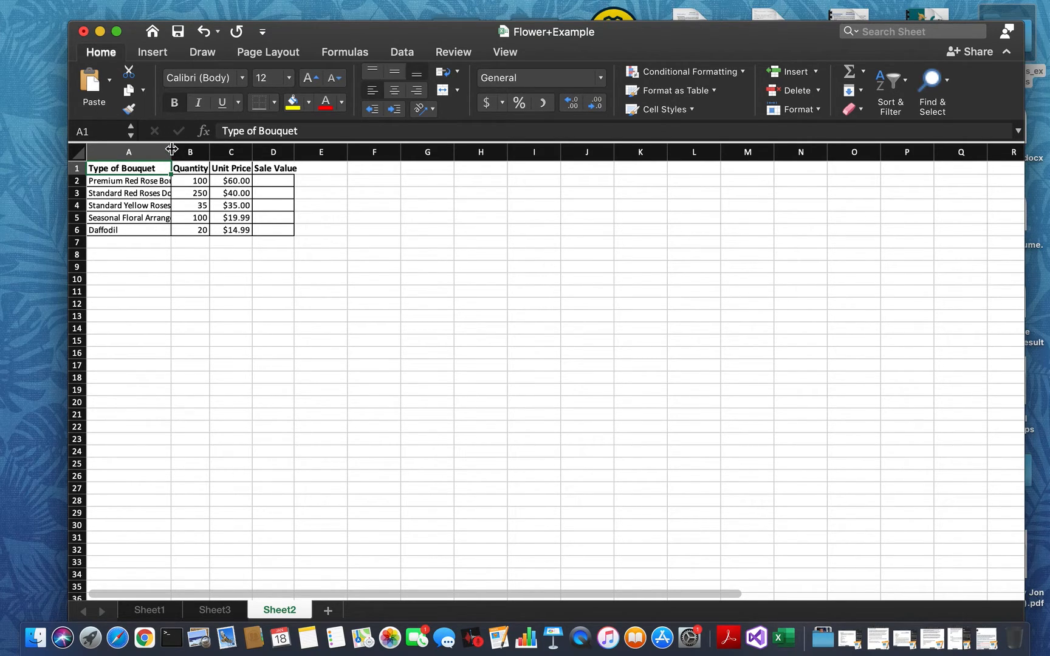
left_click_drag(172, 150, 172, 151)
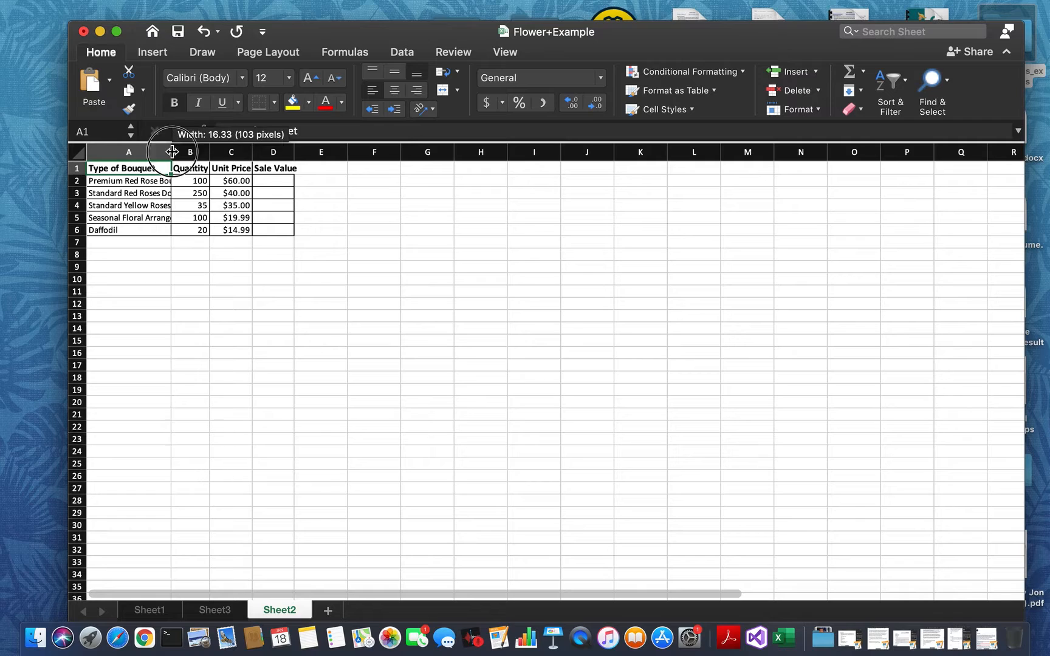
double_click(173, 152)
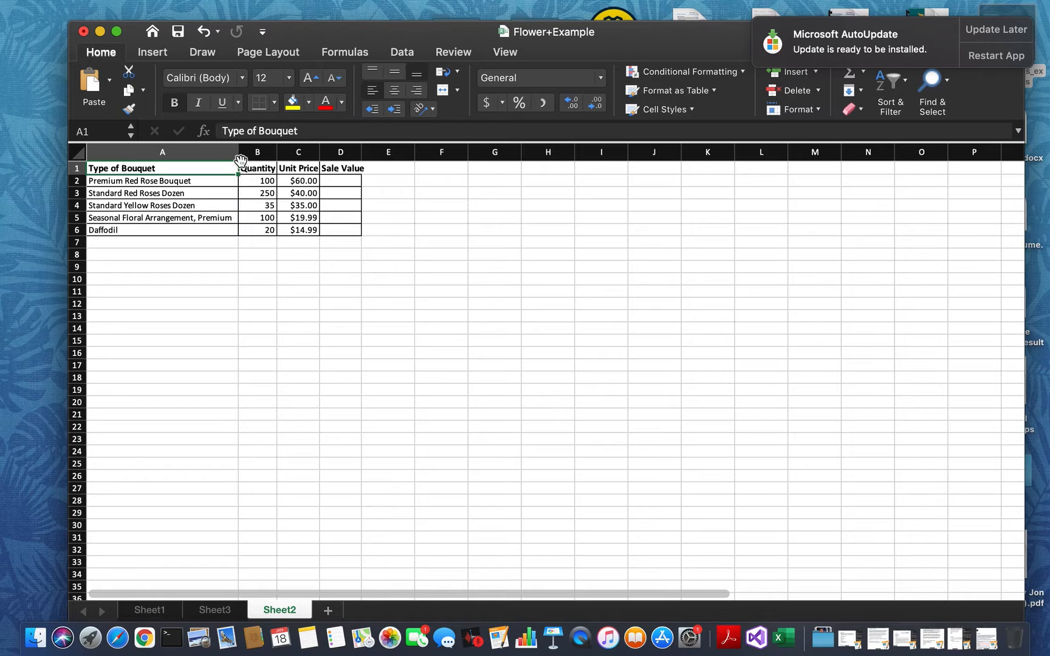
- Narrow column A again and AutoFit columns A through D together to their contents
left_click_drag(239, 157, 171, 150)
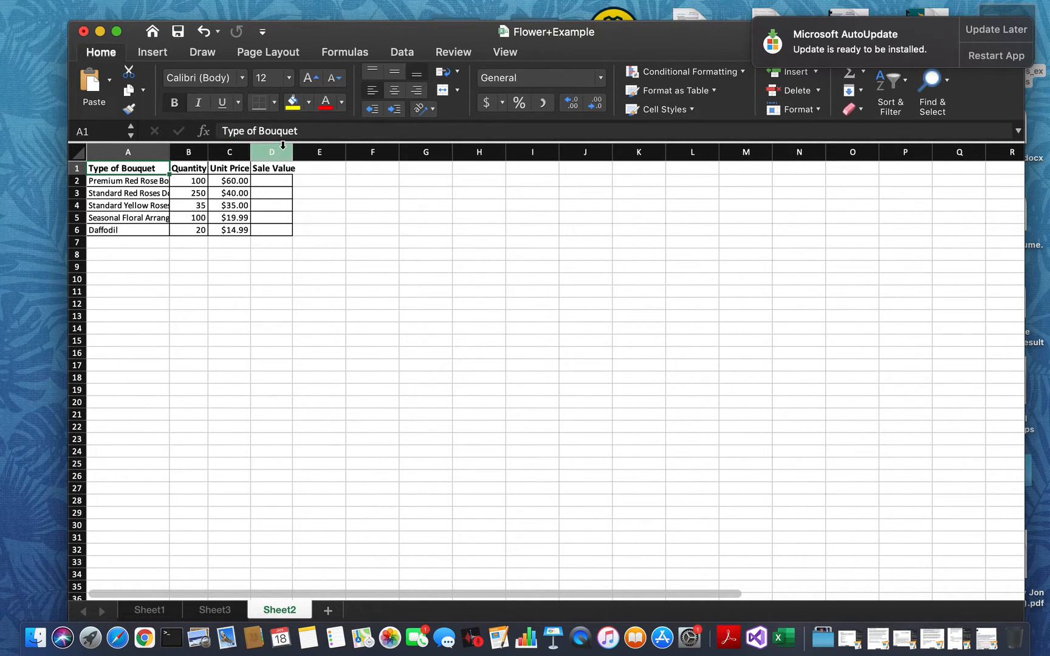
left_click(151, 159)
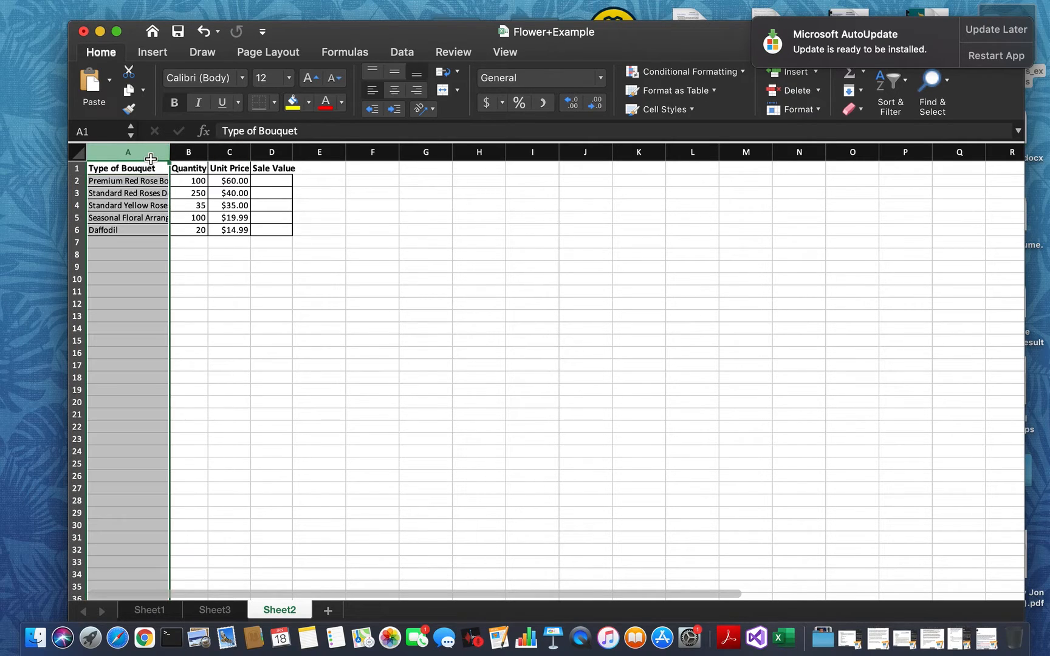
left_click(189, 156, "super")
left_click(234, 151, "super")
left_click(269, 152, "super")
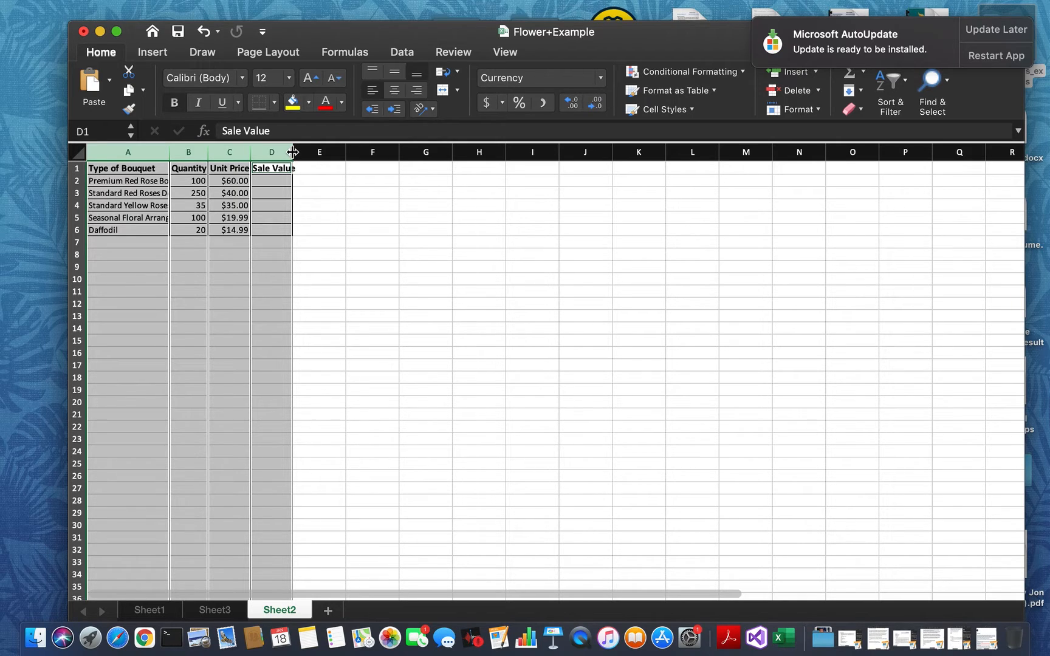
double_click(292, 152)
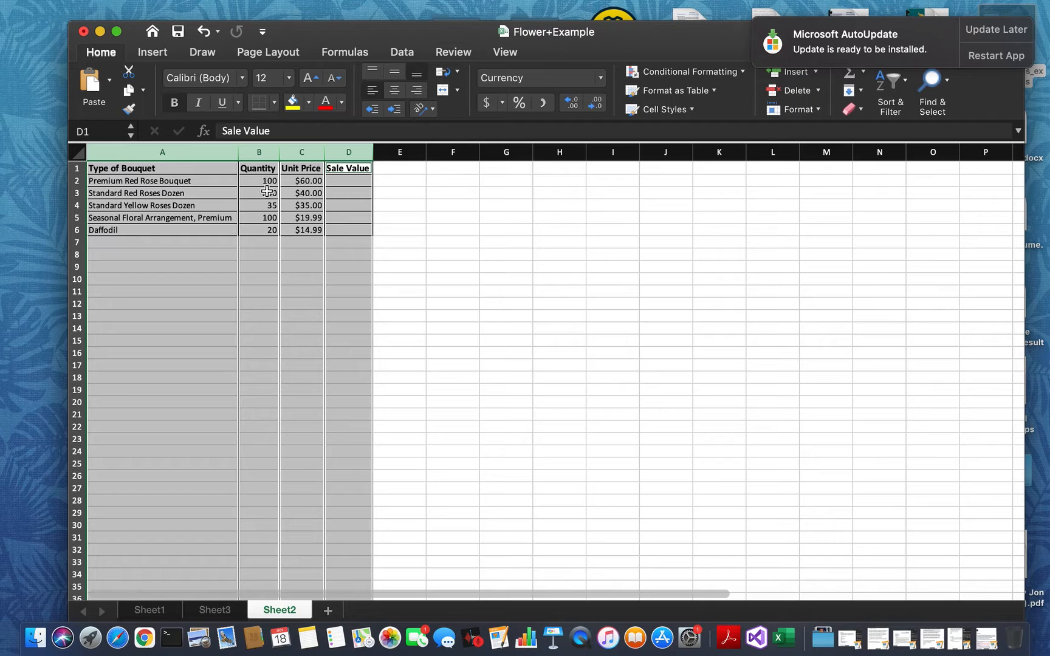
- Enter the formula =B2*C2 in D2 to multiply the Premium Red Rose Bouquet's quantity by its unit price
left_click(352, 181)
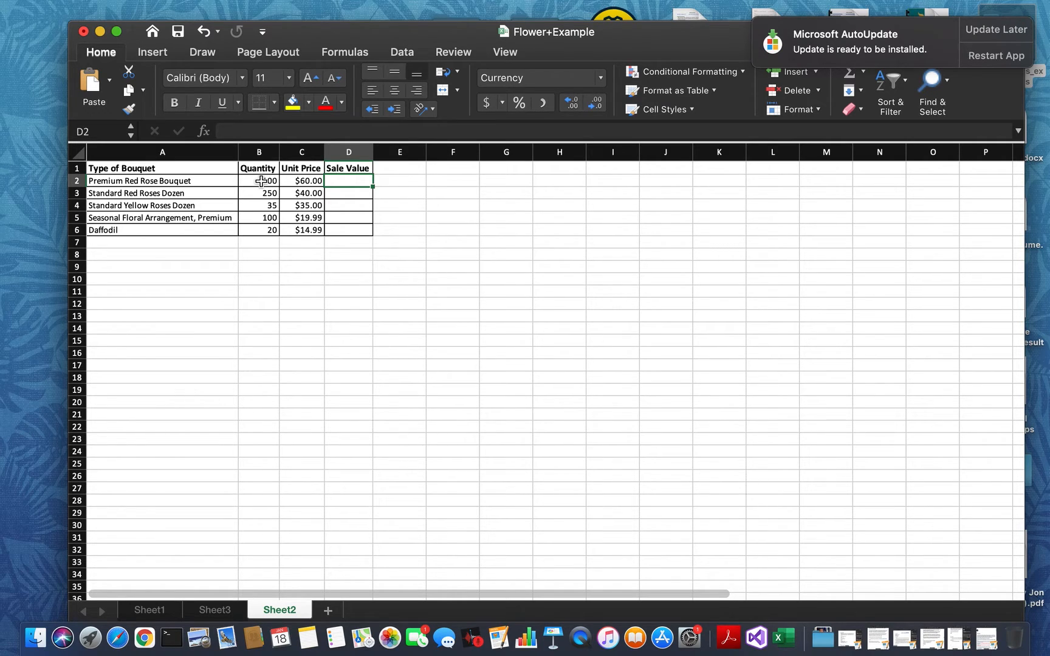
type("=")
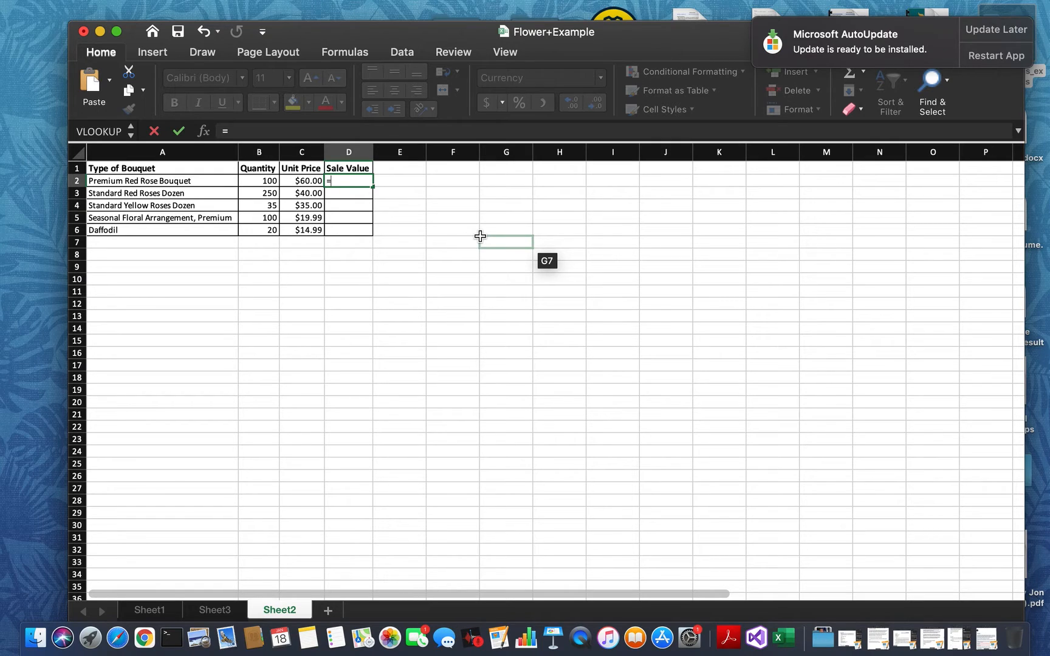
left_click(271, 182)
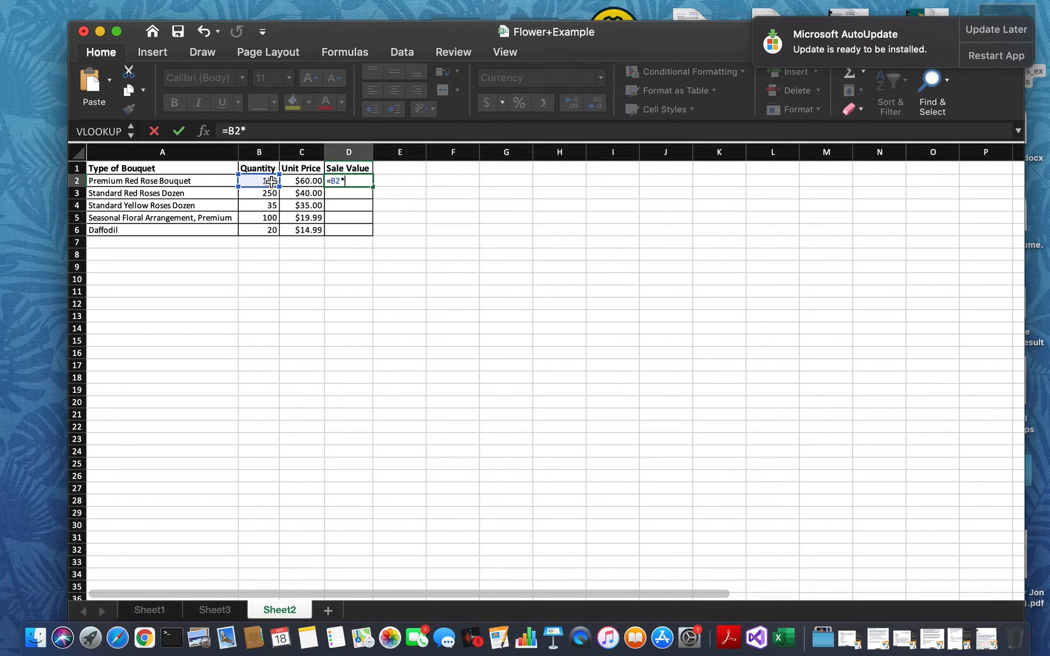
left_click(302, 181)
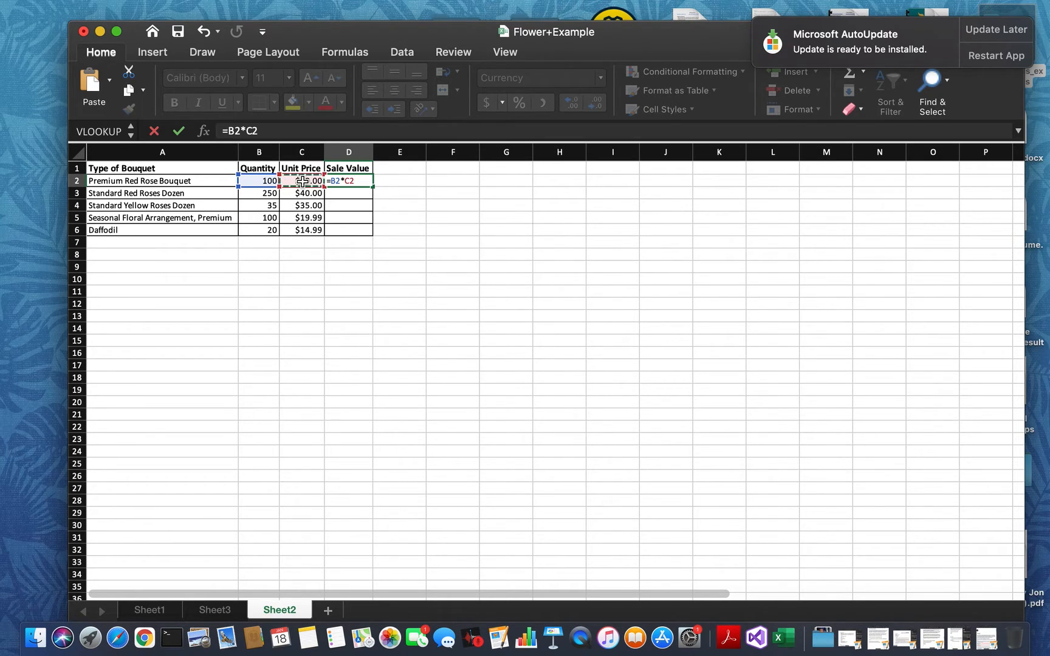
type("=")
key("Return")
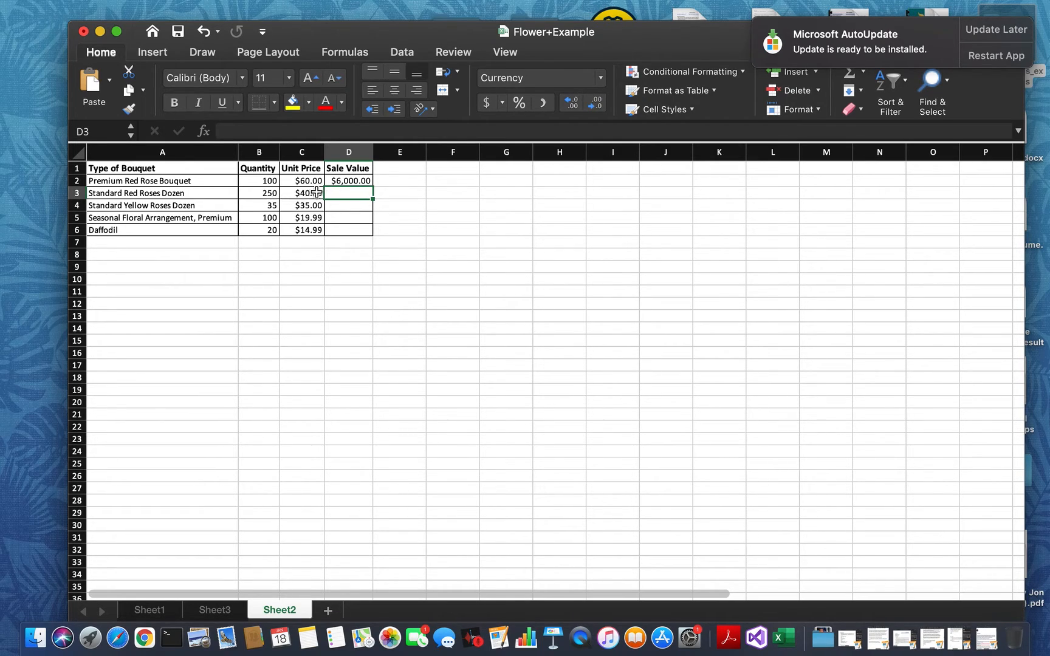
- Fill the Sale Value formula from D2 down to D6 and shrink the filled range back to D2 alone
left_click(368, 179)
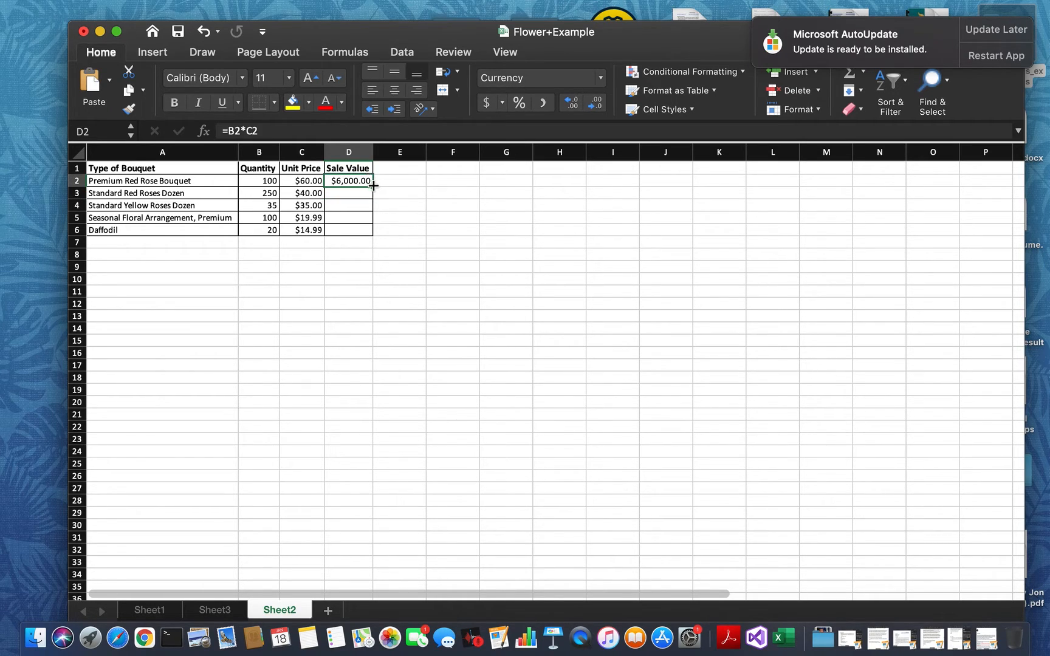
left_click_drag(372, 186, 370, 238)
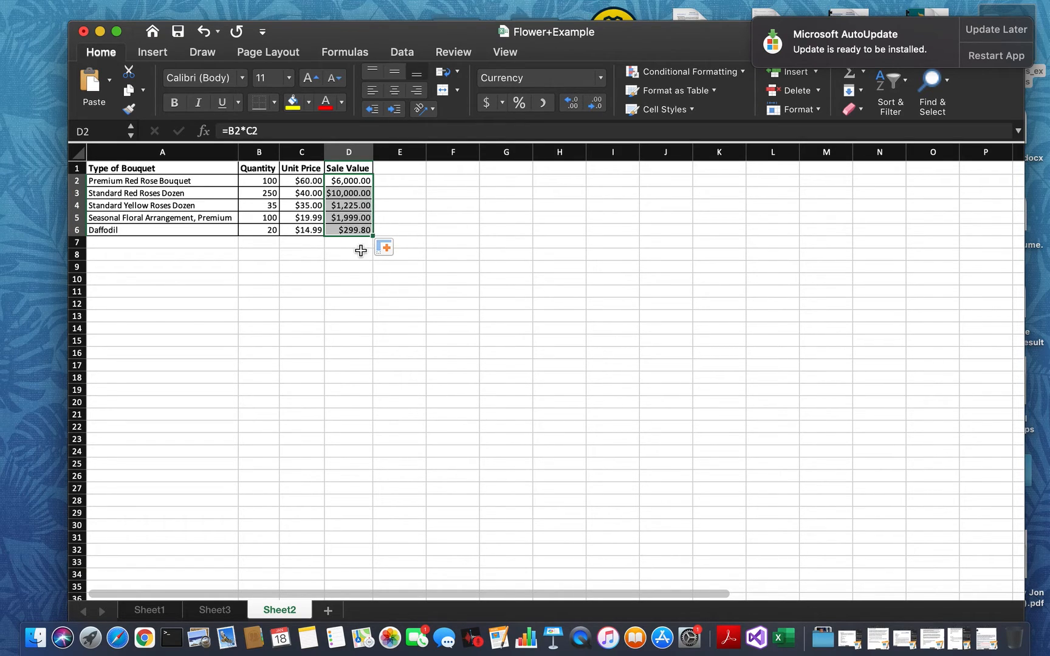
left_click_drag(373, 236, 372, 188)
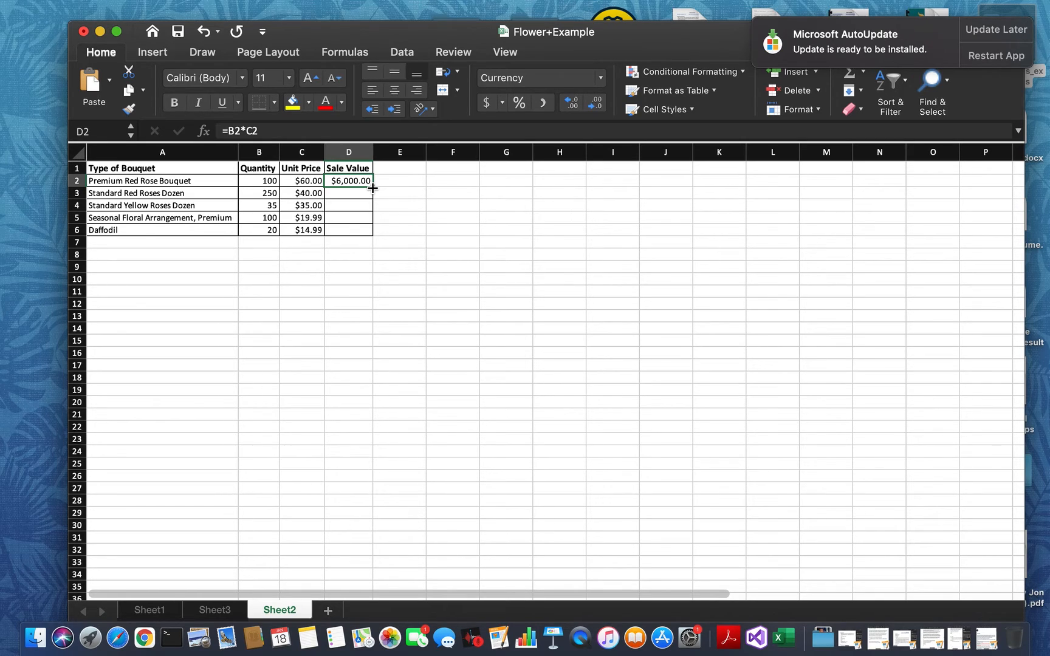
- Auto-fill the D2 formula down the Sale Value column through D6 and check the formula copied into D6
double_click(372, 188)
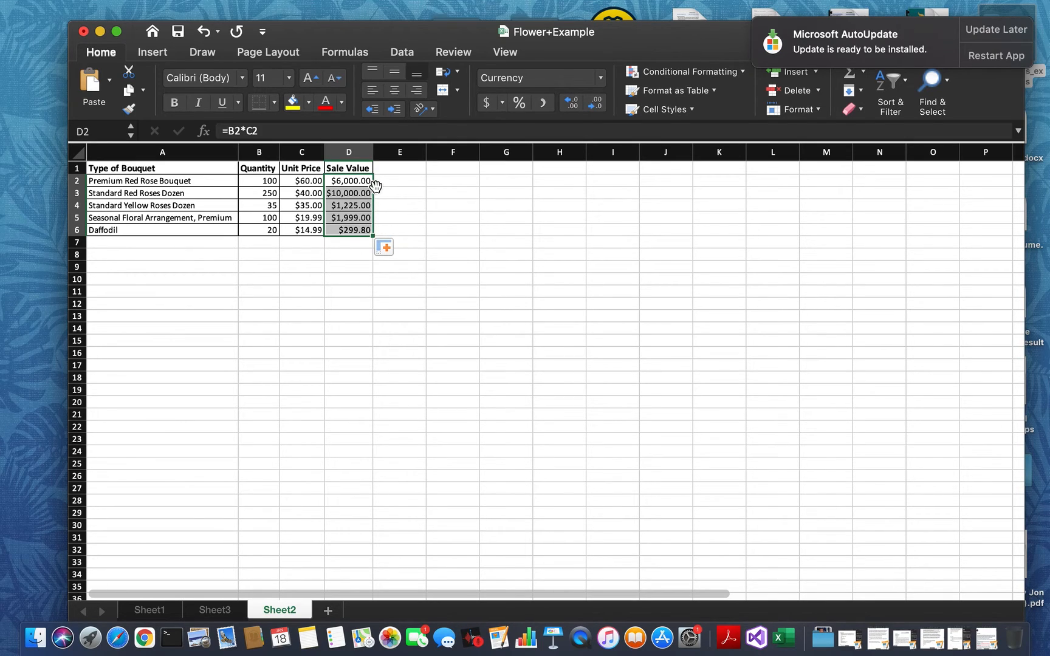
left_click(353, 305)
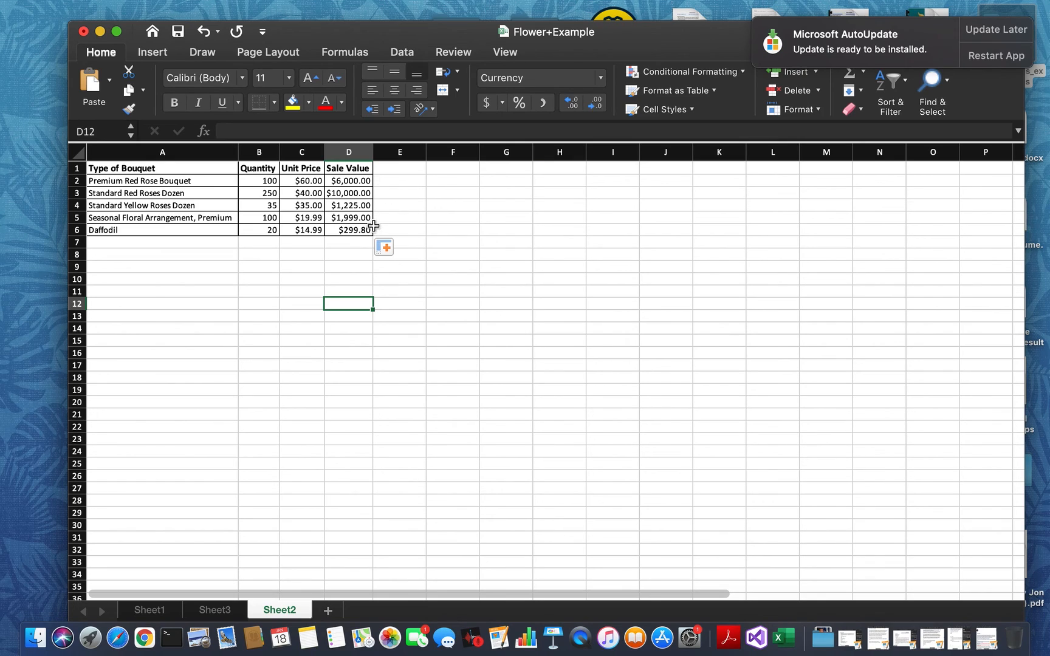
left_click(310, 181)
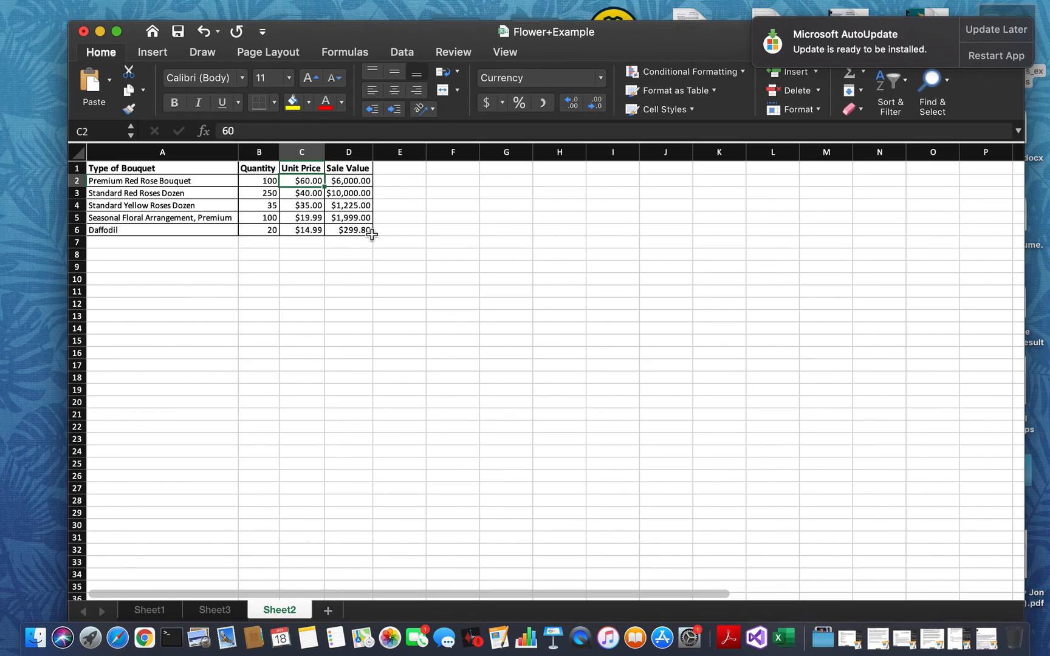
left_click(368, 231)
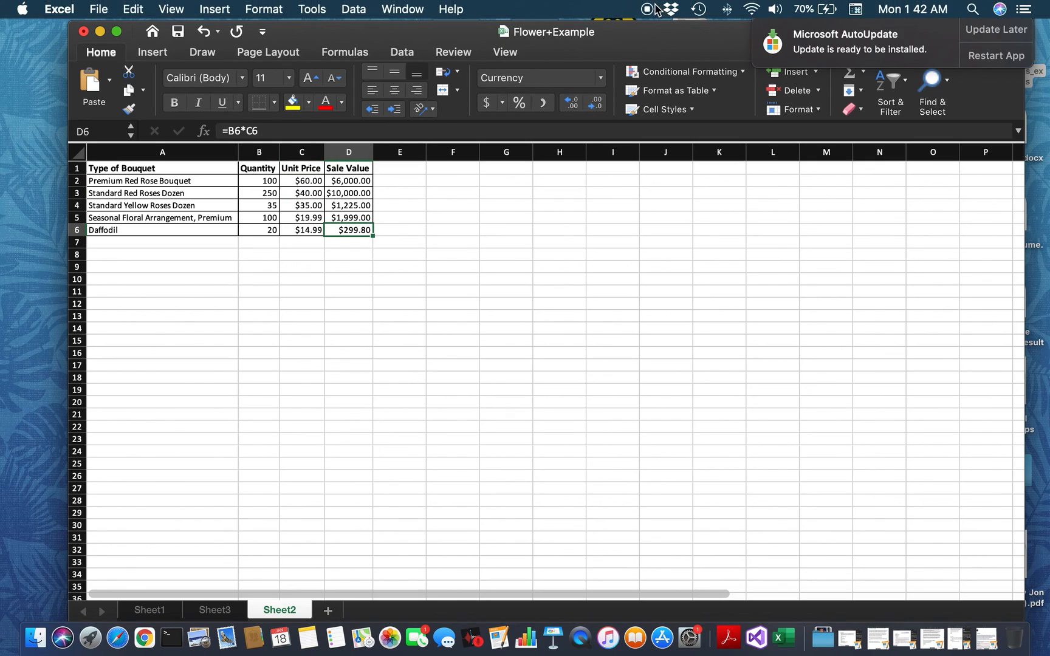